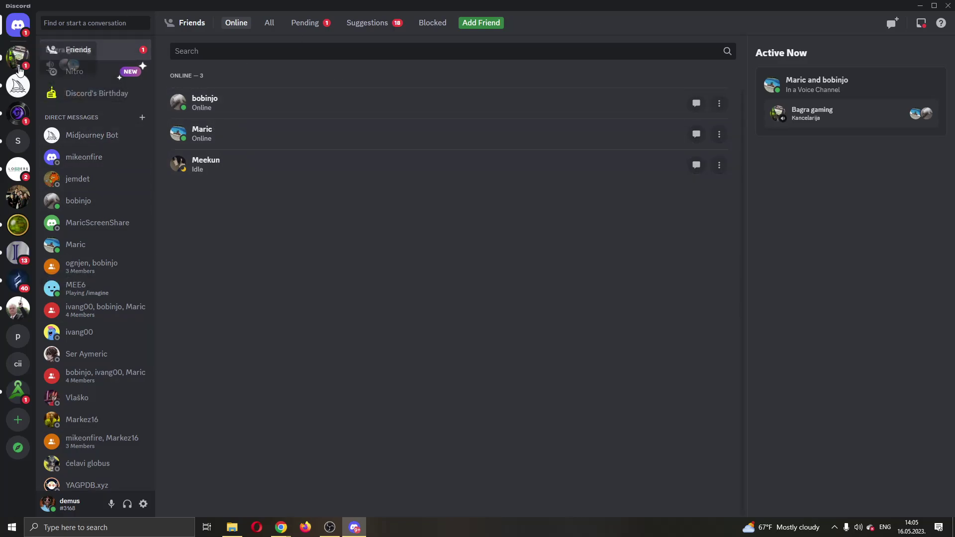
- Search for "settings" from the taskbar and launch the Windows Settings app
drag(79, 58, 36, 52)
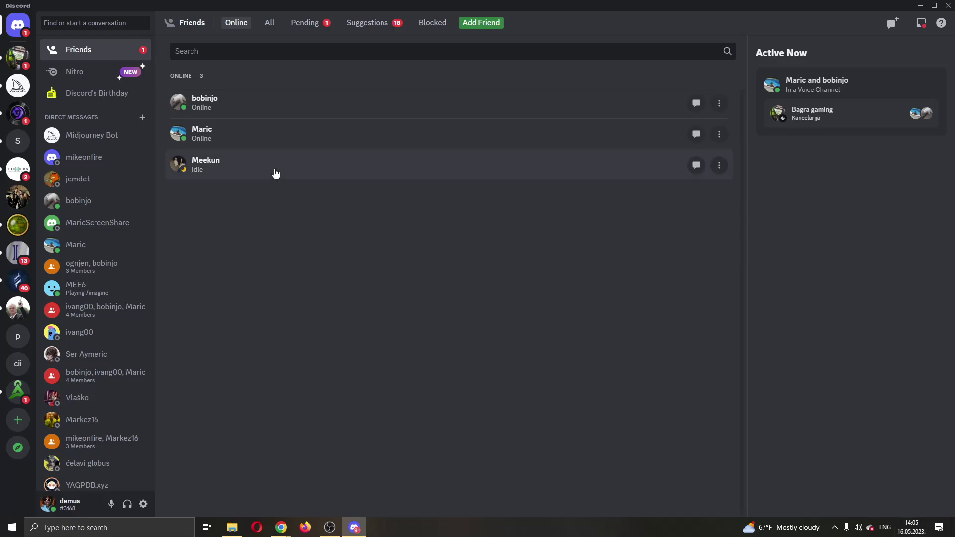
click(11, 528)
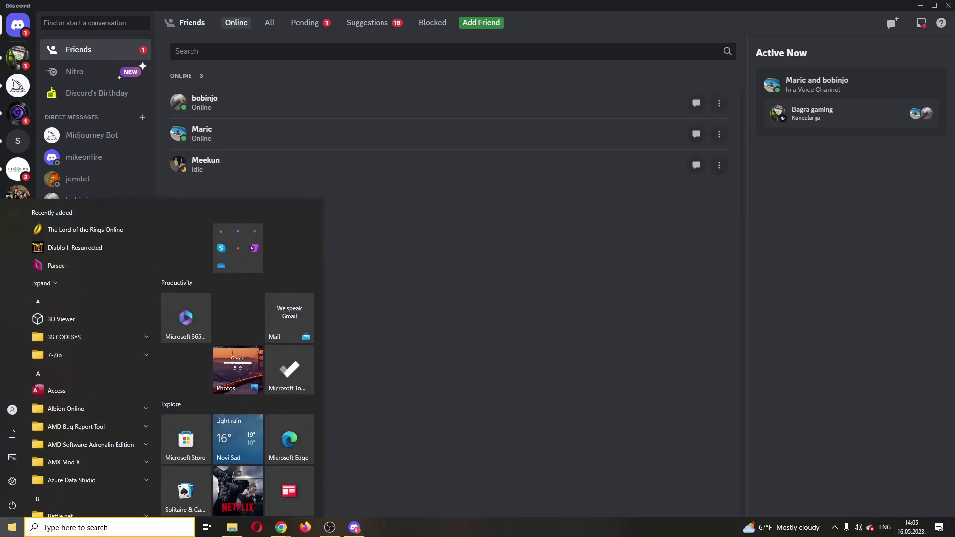
text(settings)
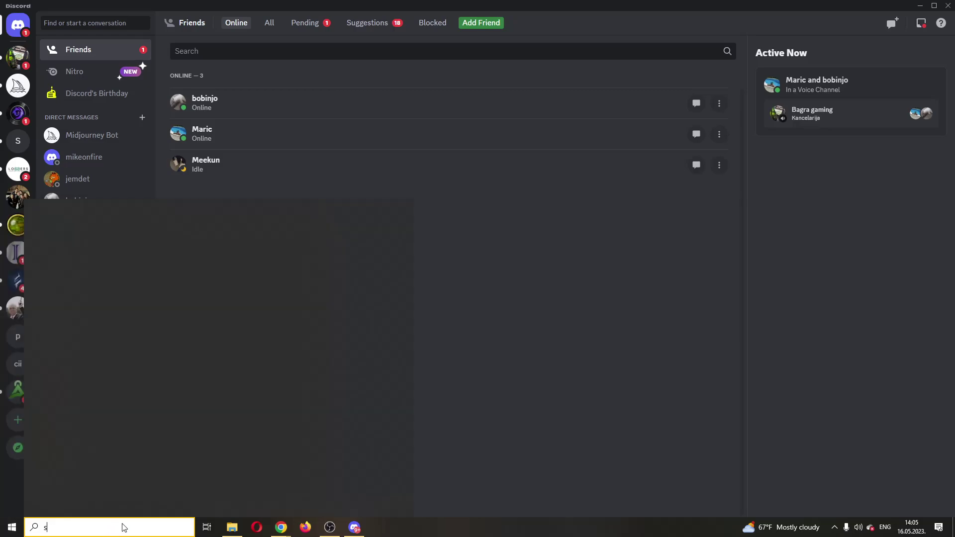
key(Return)
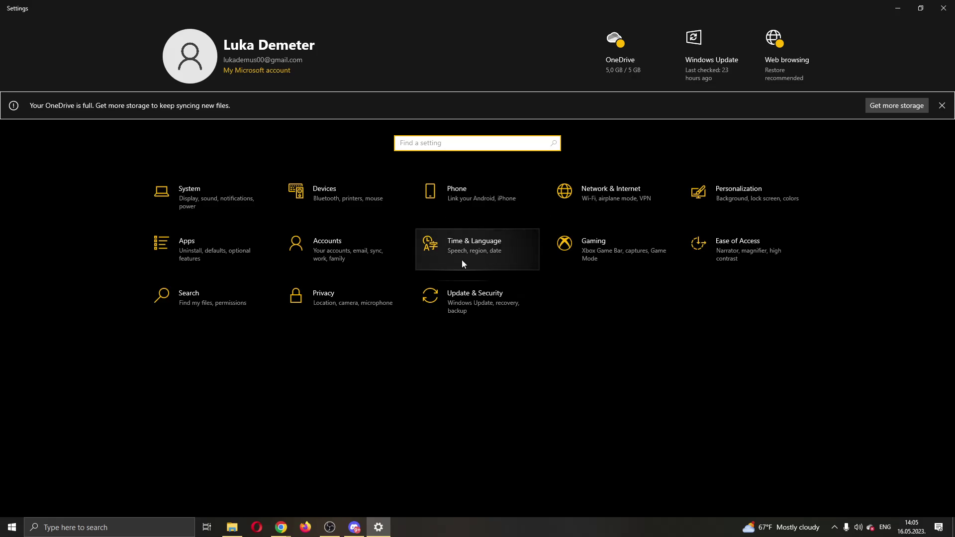
- On the Time & Language Date & time page, keep automatic time on and sync the clock
click(500, 252)
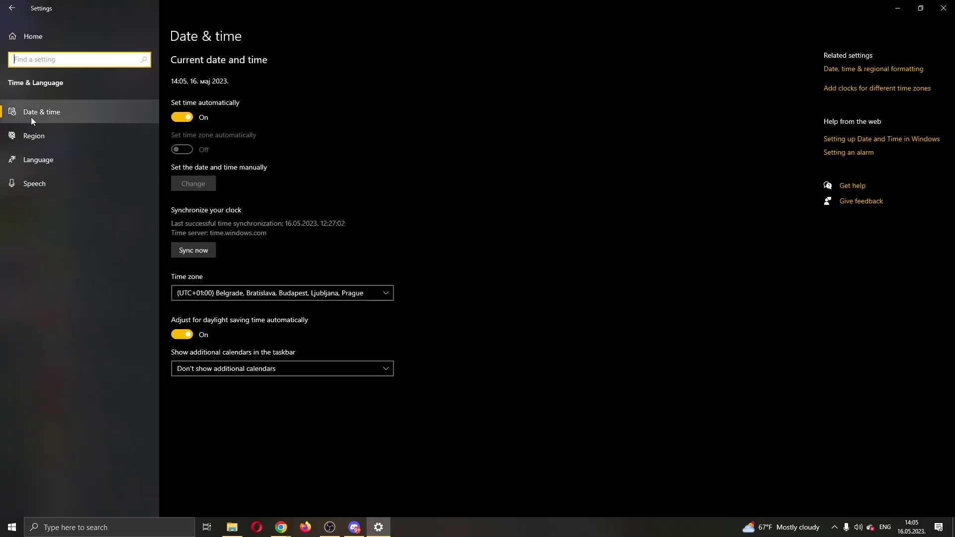
click(85, 108)
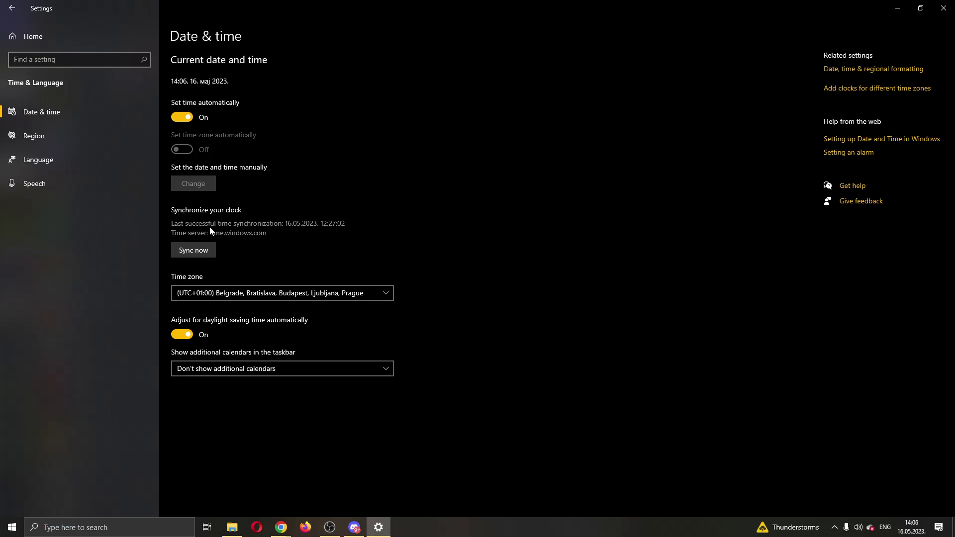
click(197, 251)
- Bring Discord to the front from the taskbar to show its online friends list
click(355, 527)
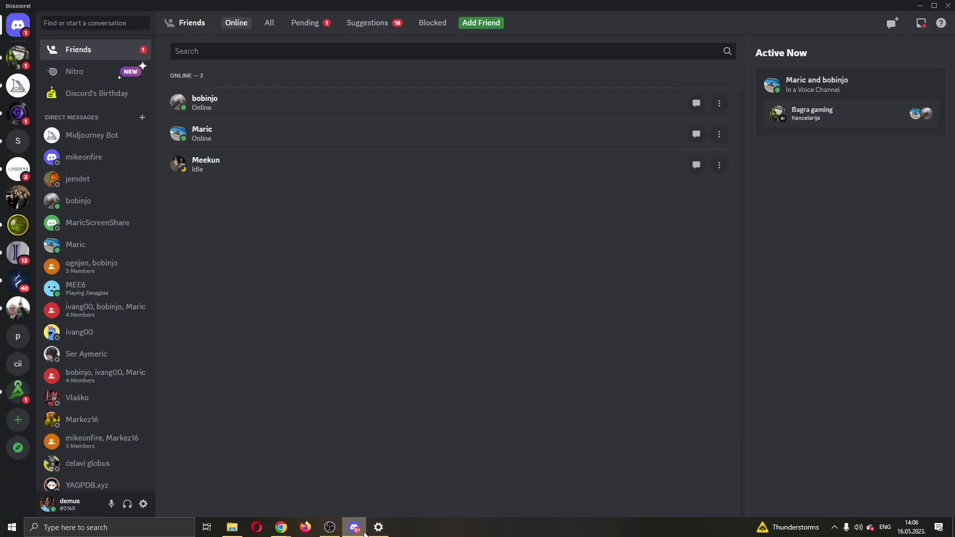